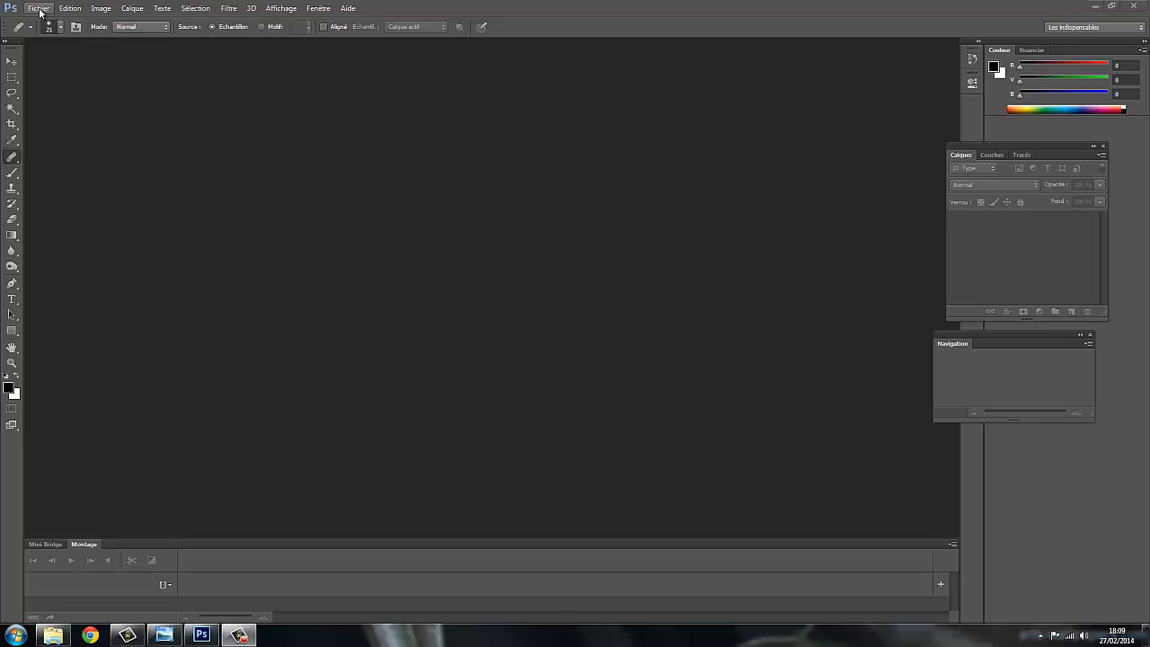
Open the image Femme-sur-la-plage.jpg from the Images library.
left_click(40, 10)
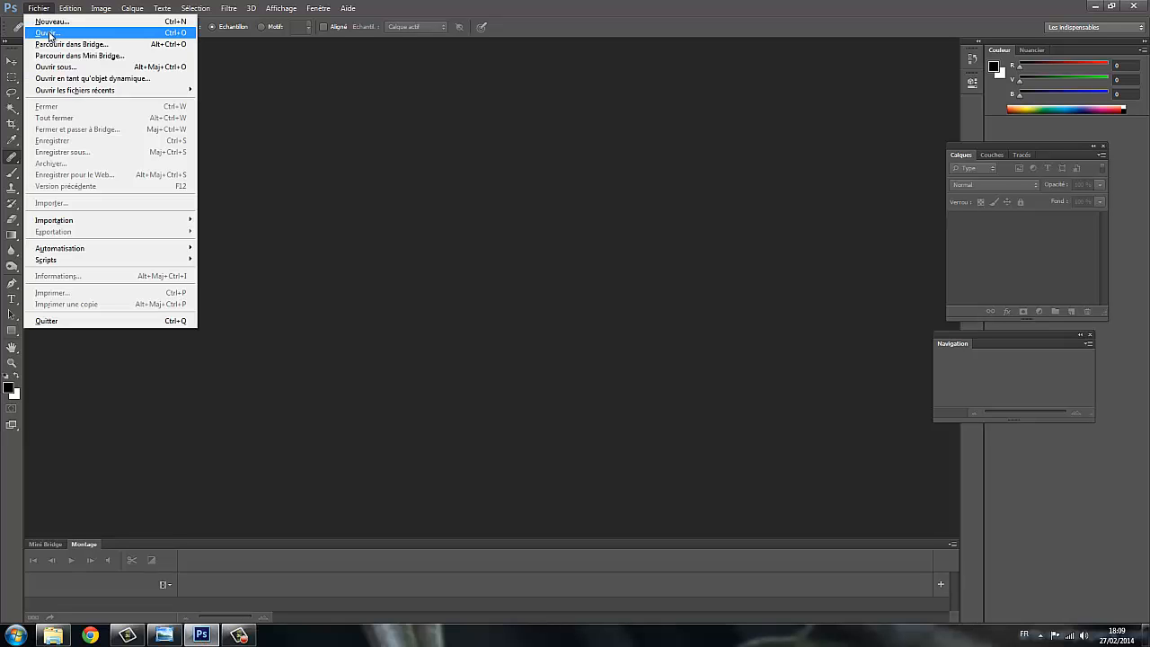
left_click(49, 34)
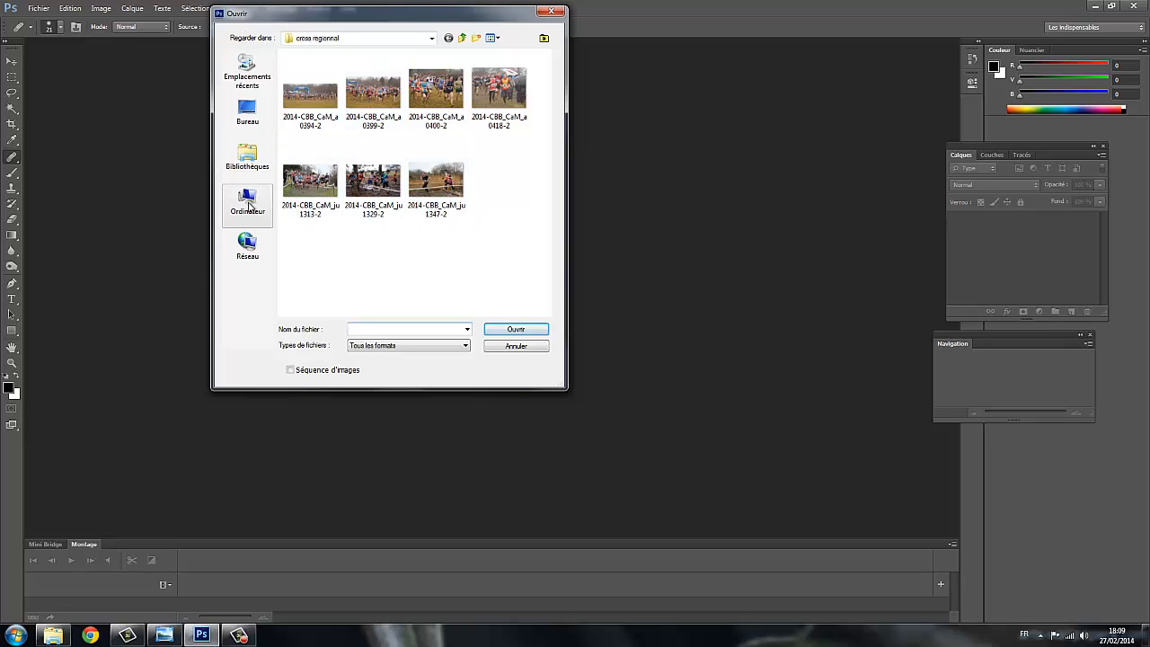
left_click(251, 158)
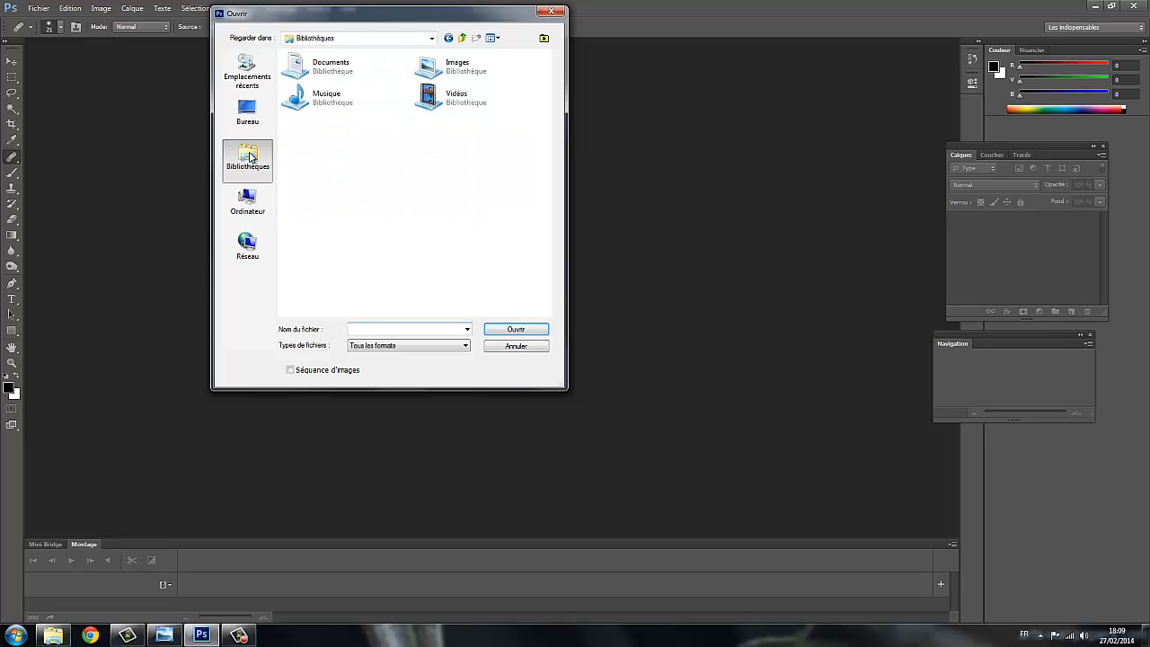
left_click(461, 71)
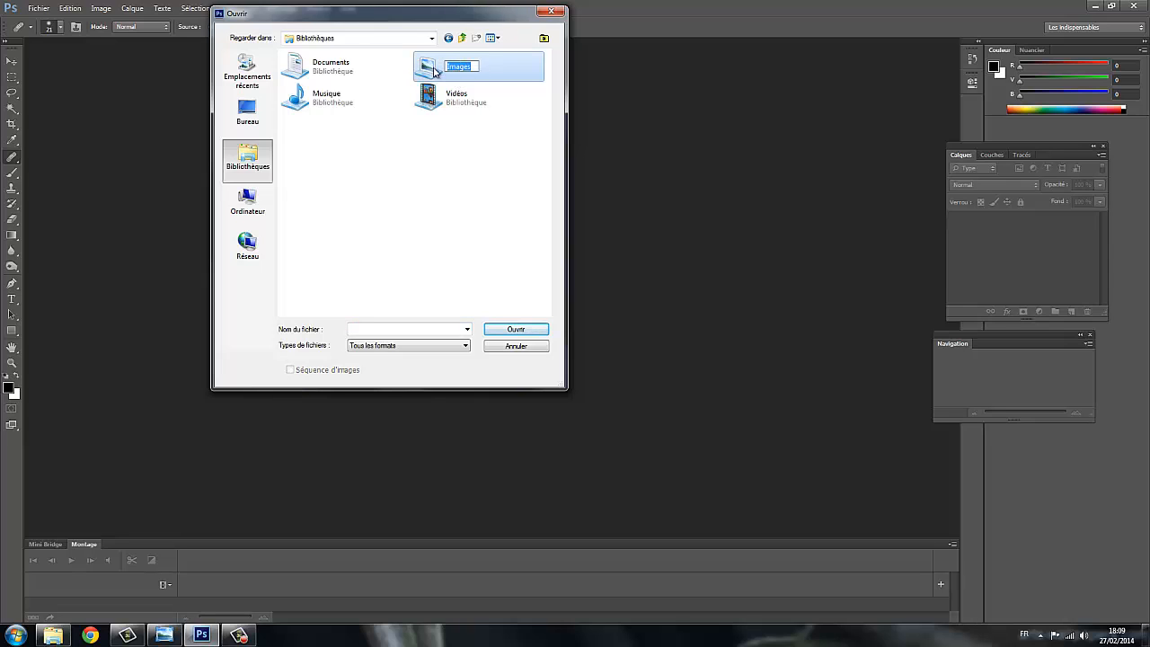
double_click(433, 72)
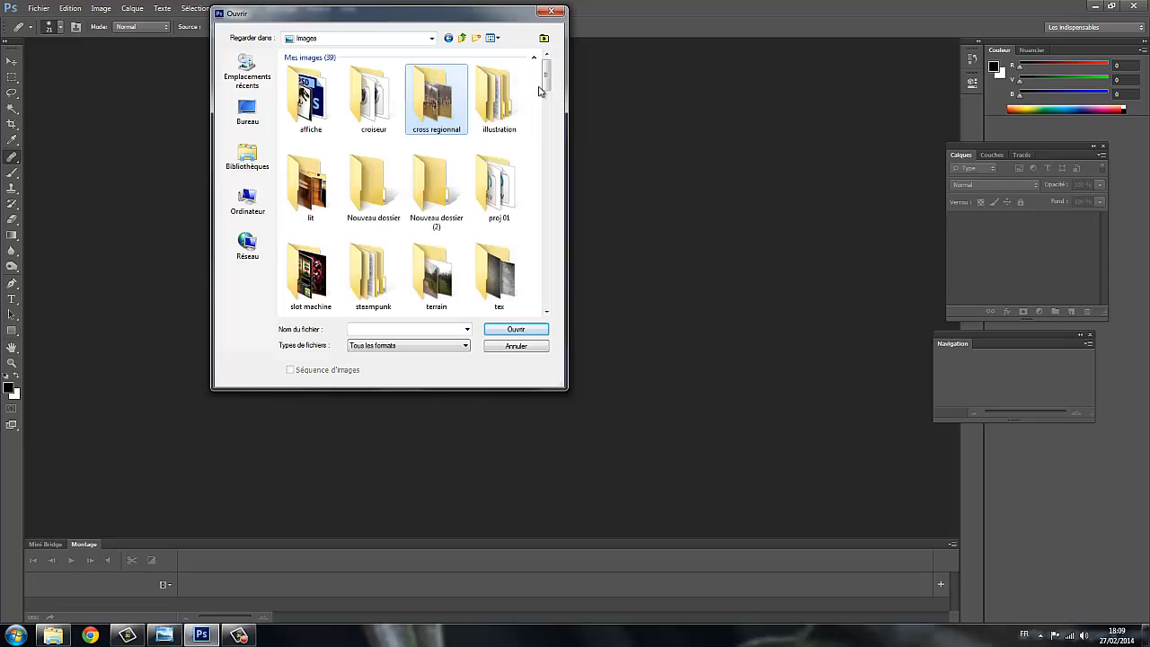
left_click_drag(546, 84, 563, 260)
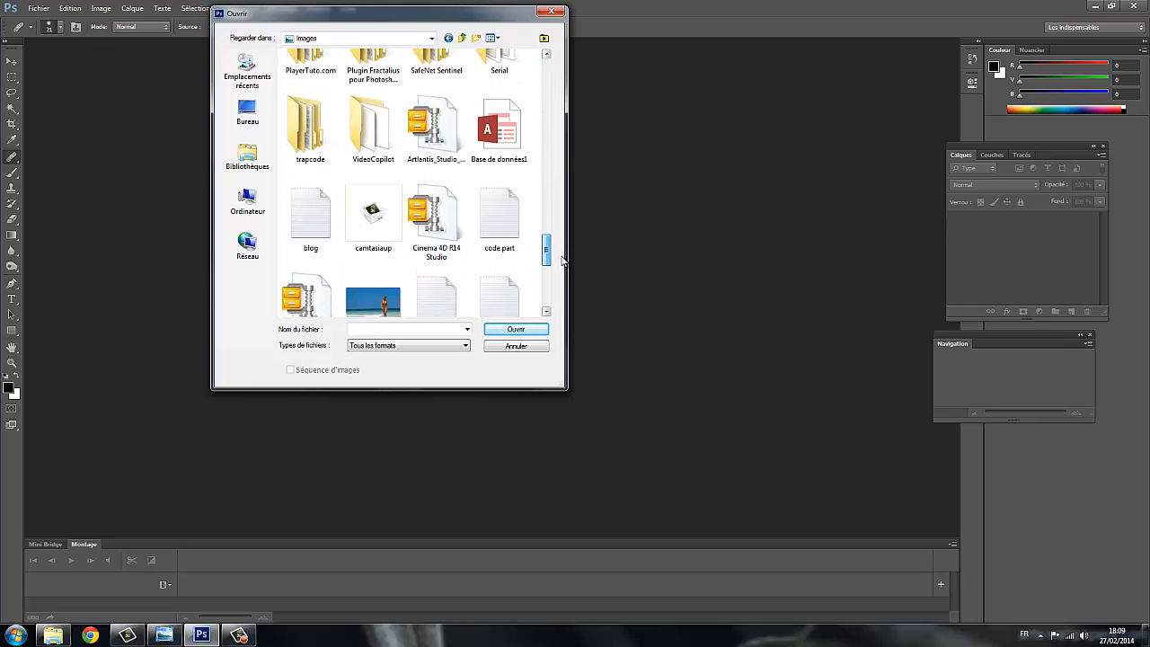
left_click(373, 315)
left_click(511, 329)
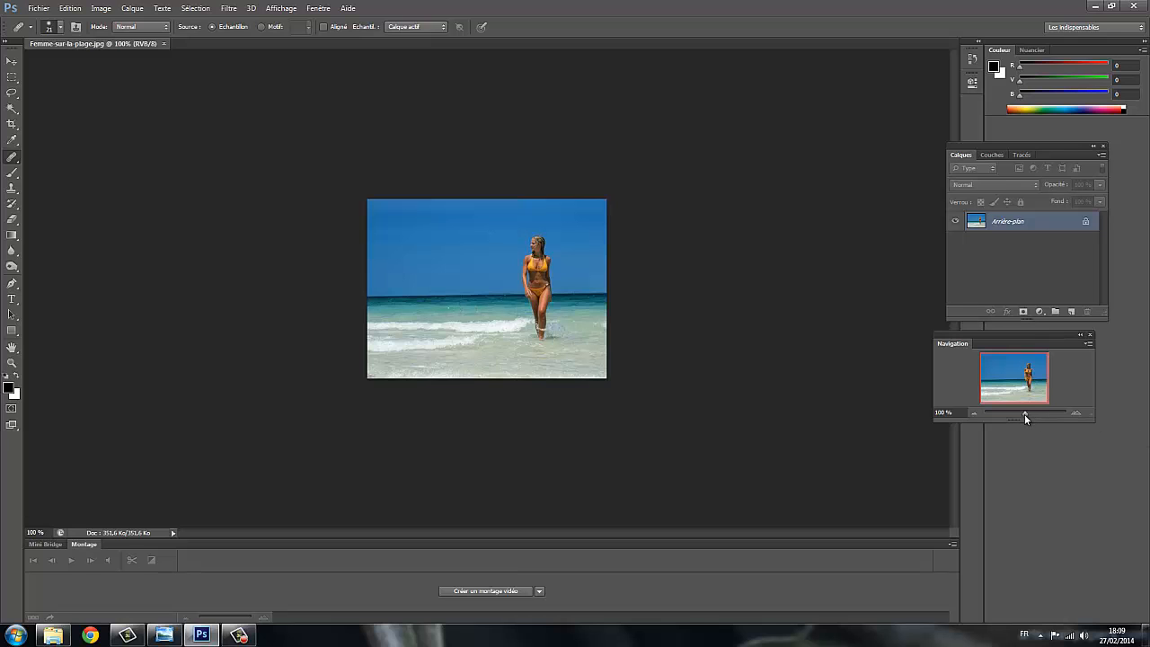
Draw a loose freehand lasso selection around the whole woman, from above her head to below her feet.
left_click_drag(1026, 417, 1035, 413)
left_click(13, 92)
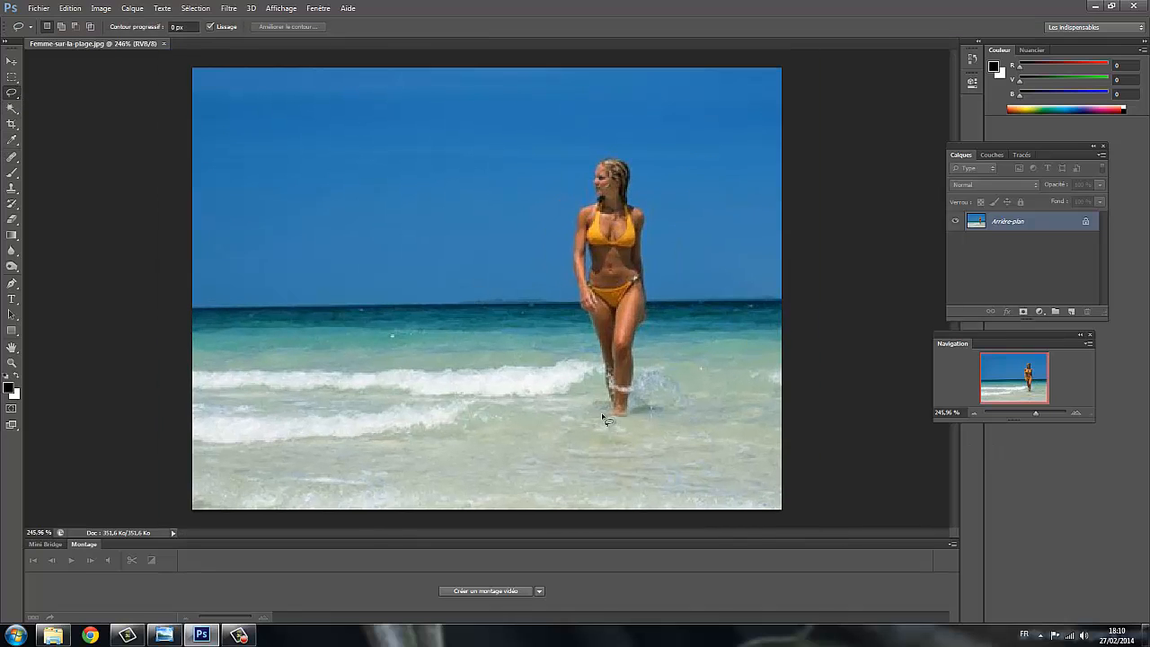
mouse_move(607, 419)
left_mouse_down()
mouse_move(635, 428)
mouse_move(648, 415)
mouse_move(653, 356)
left_mouse_up()
mouse_move(656, 272)
left_mouse_down()
mouse_move(656, 188)
mouse_move(629, 150)
left_mouse_up()
left_click_drag(573, 194, 566, 253)
left_click_drag(566, 299, 620, 427)
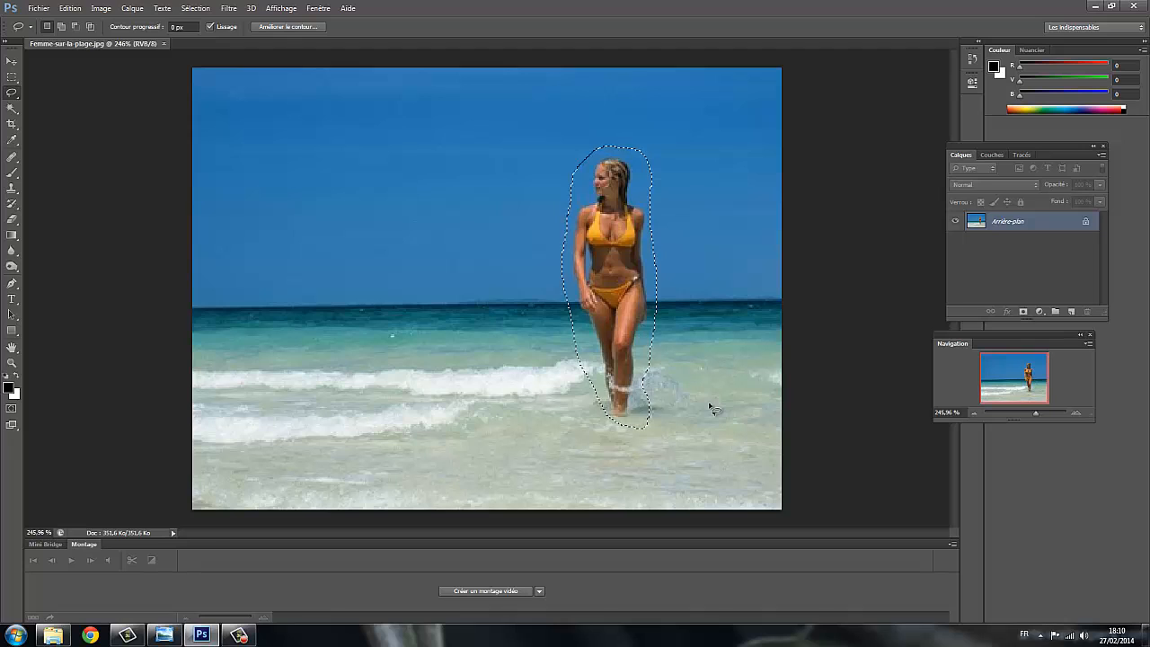
Fill the selected woman with Contenu pris en compte in Normal mode at 100% opacity, and deselect.
left_click(72, 9)
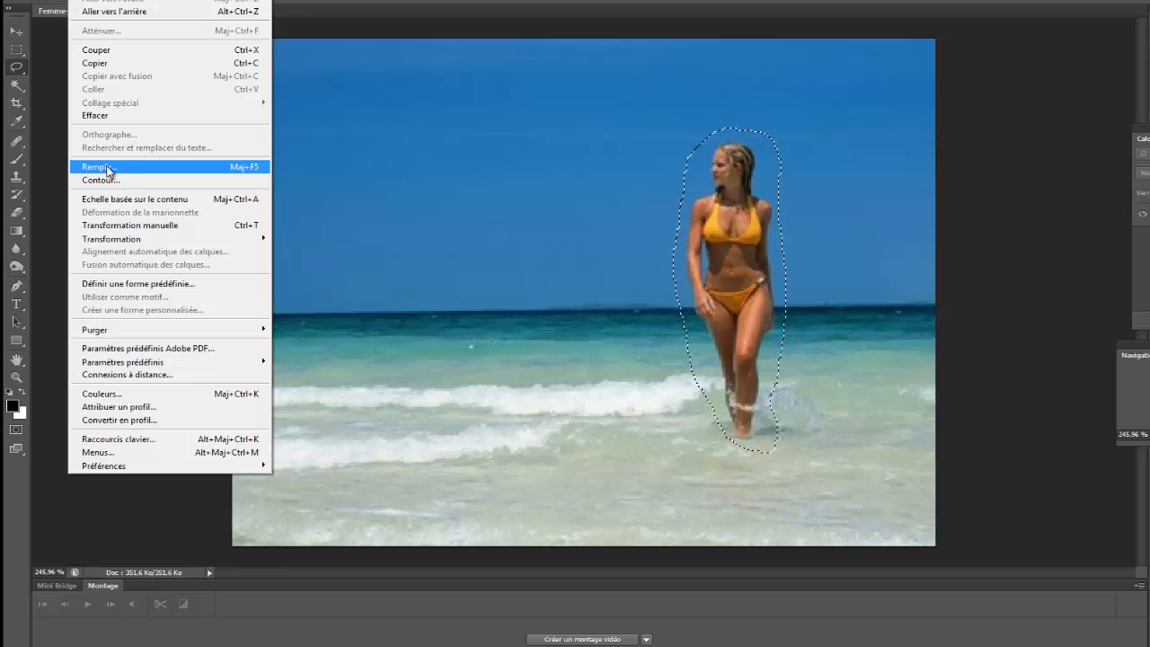
left_click(115, 167)
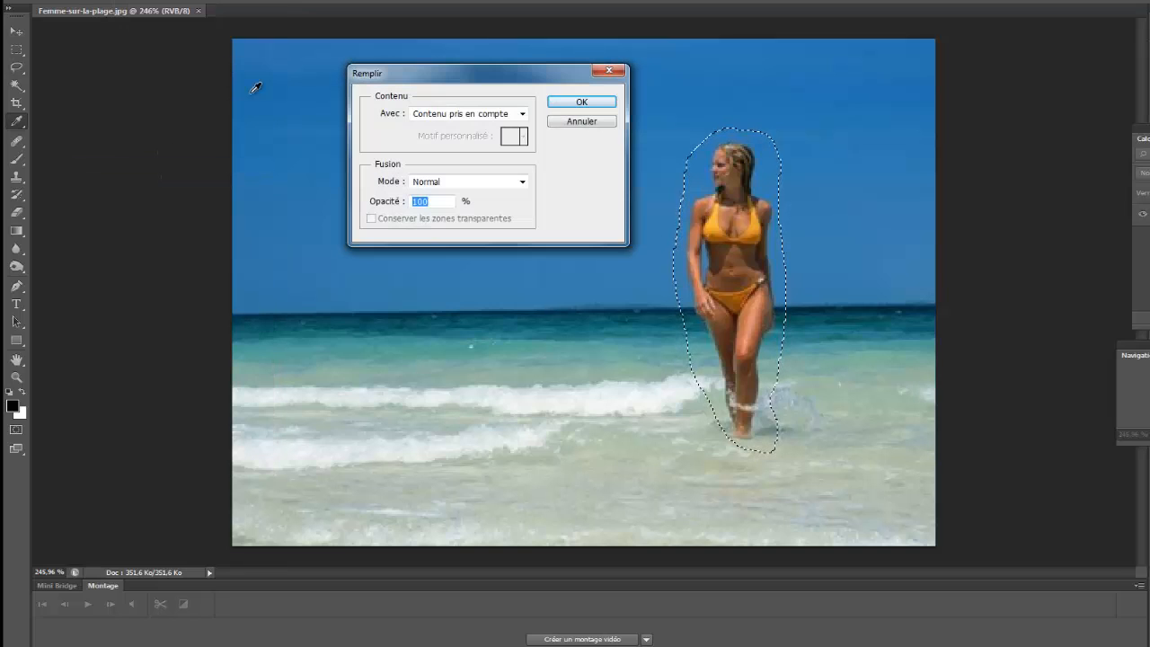
left_click(521, 115)
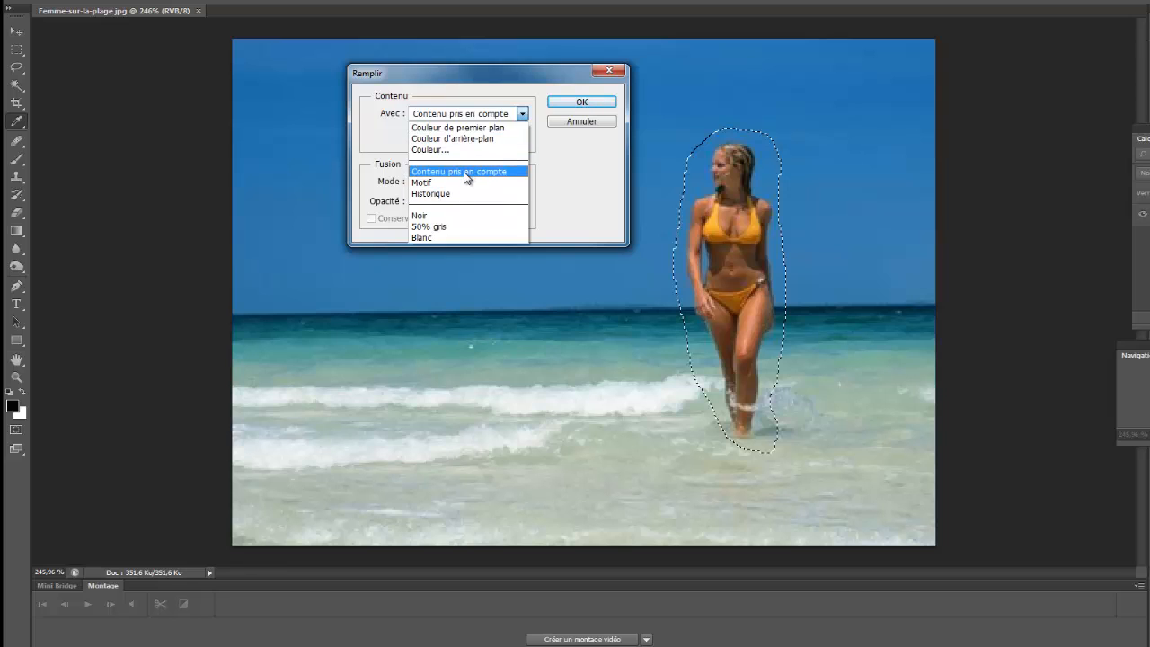
left_click(466, 172)
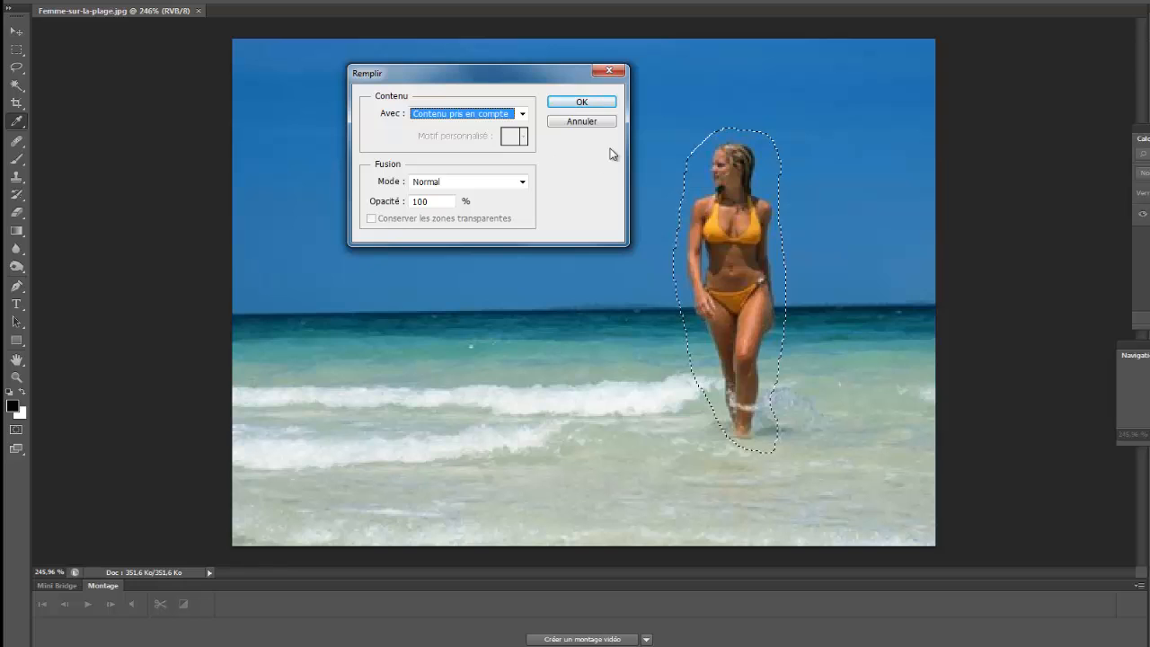
left_click(583, 103)
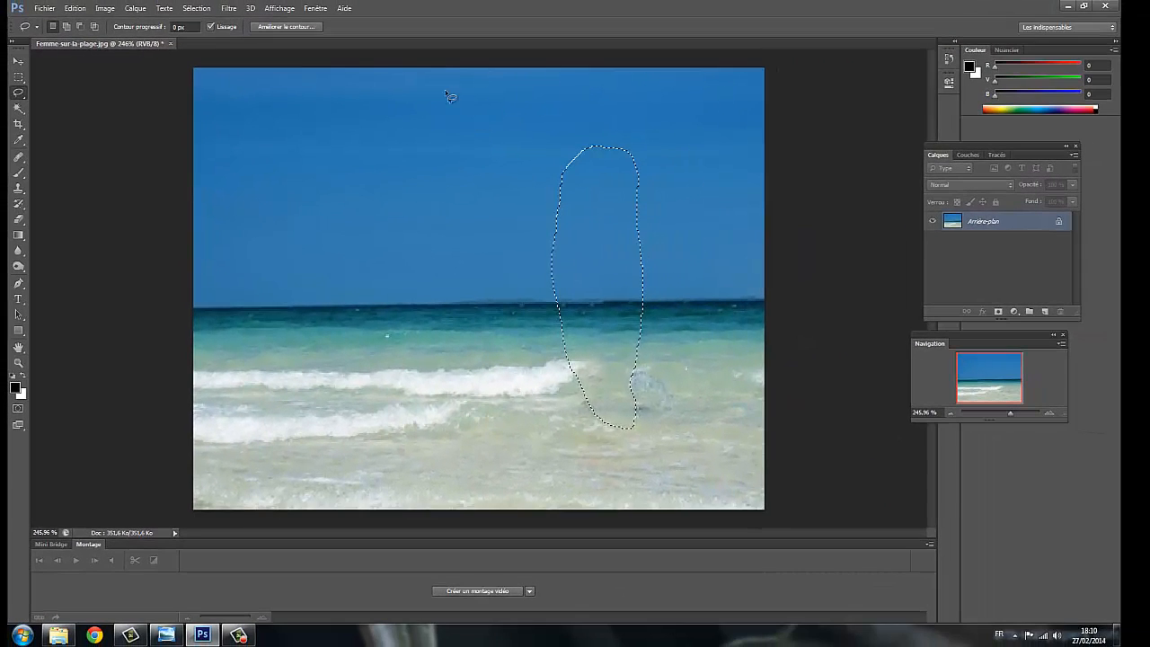
left_click(196, 8)
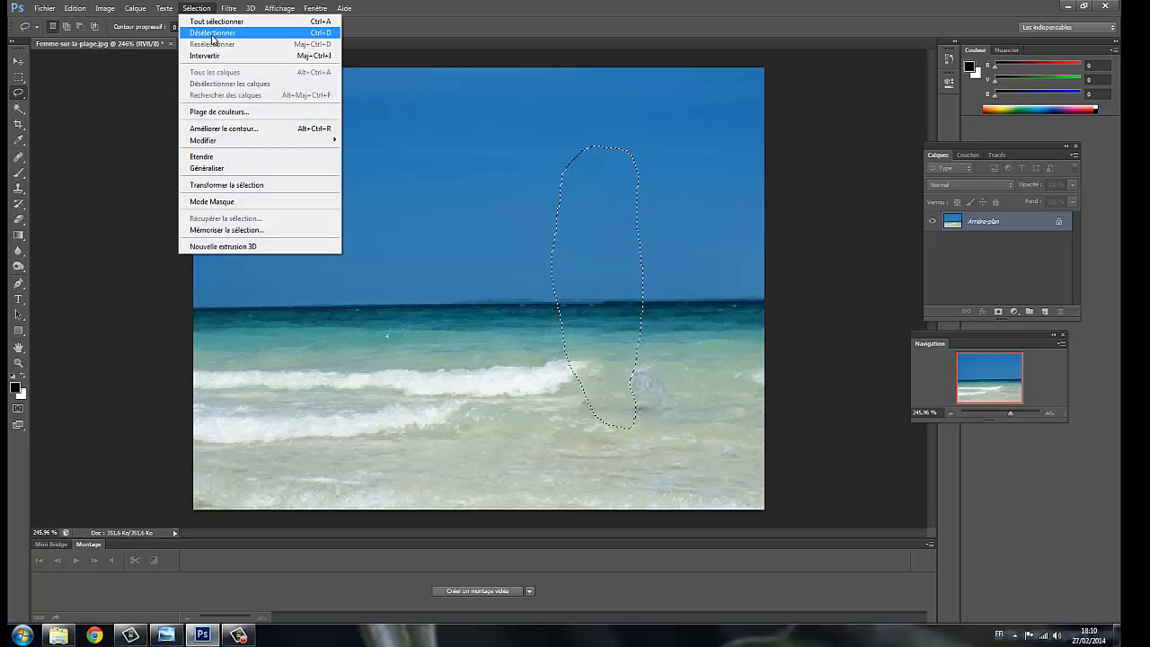
left_click(214, 34)
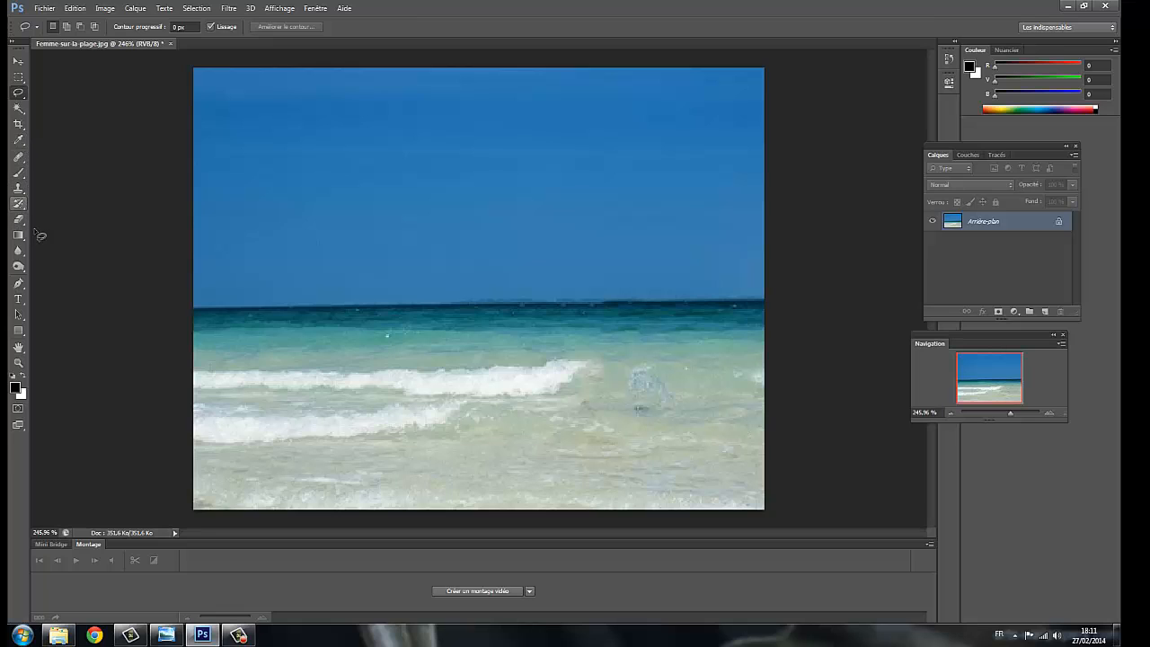
Activate the content-aware move tool (Outil Déplacement basé sur le contenu).
left_click(24, 163)
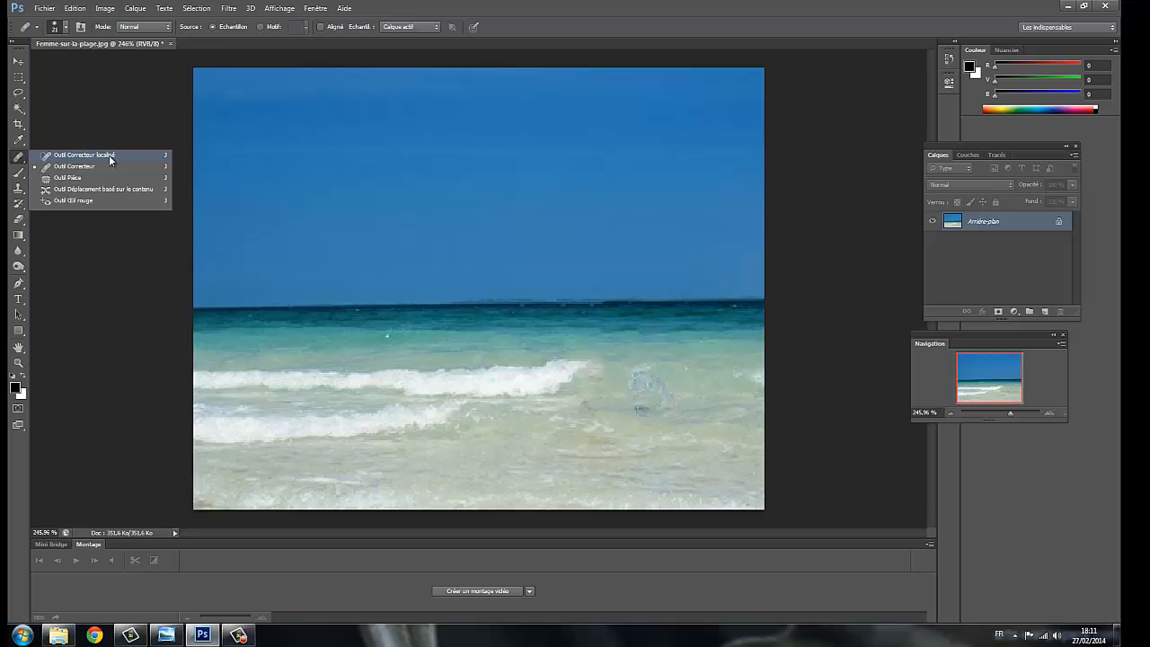
left_click(80, 167)
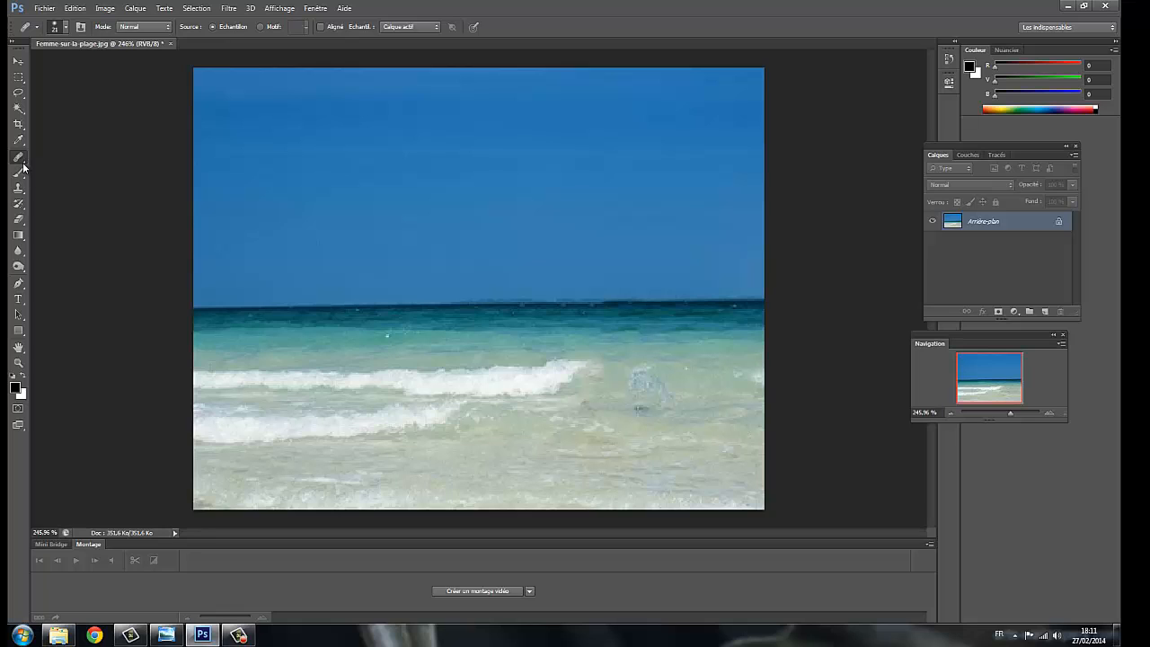
right_click(26, 167)
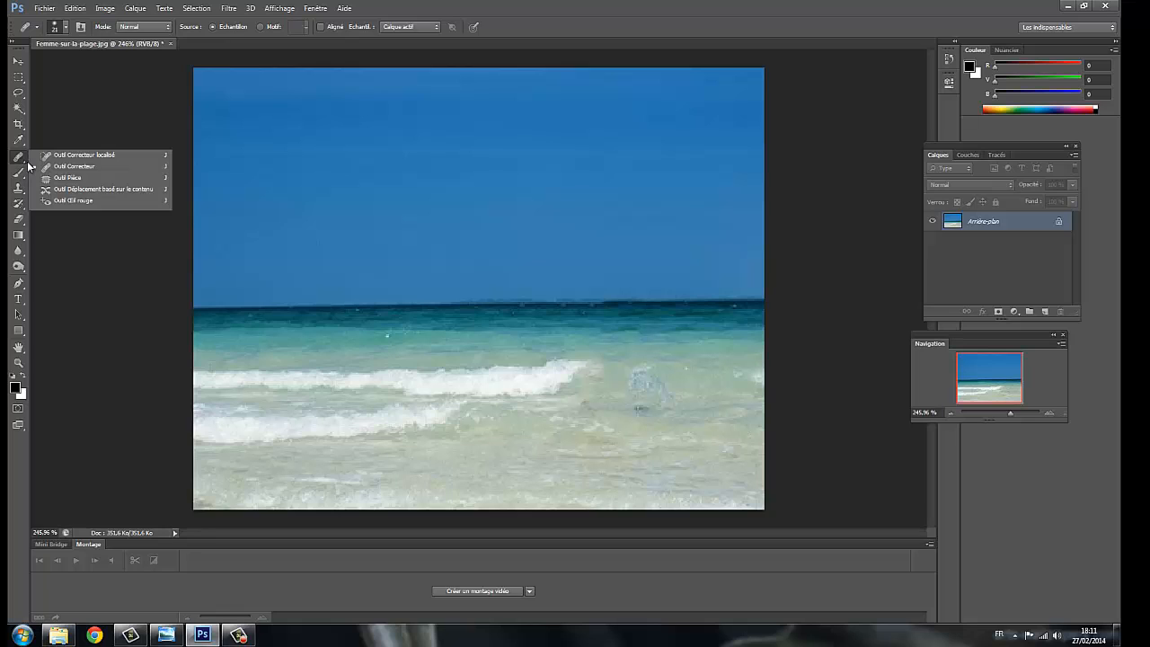
left_click(99, 192)
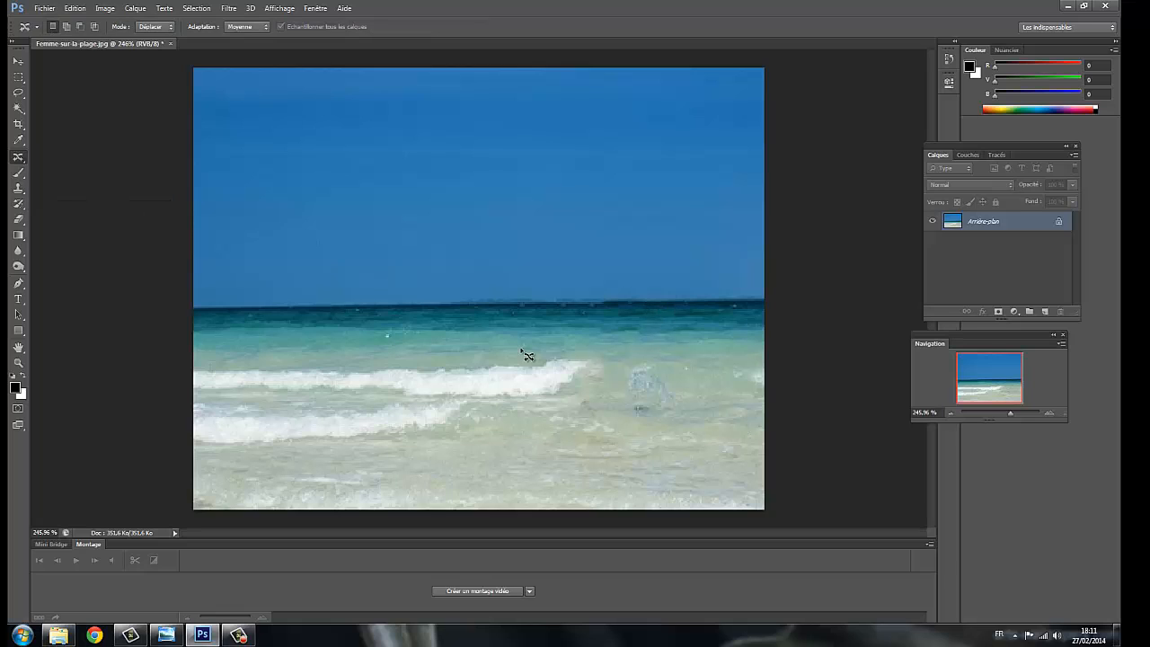
left_click_drag(494, 358, 609, 362)
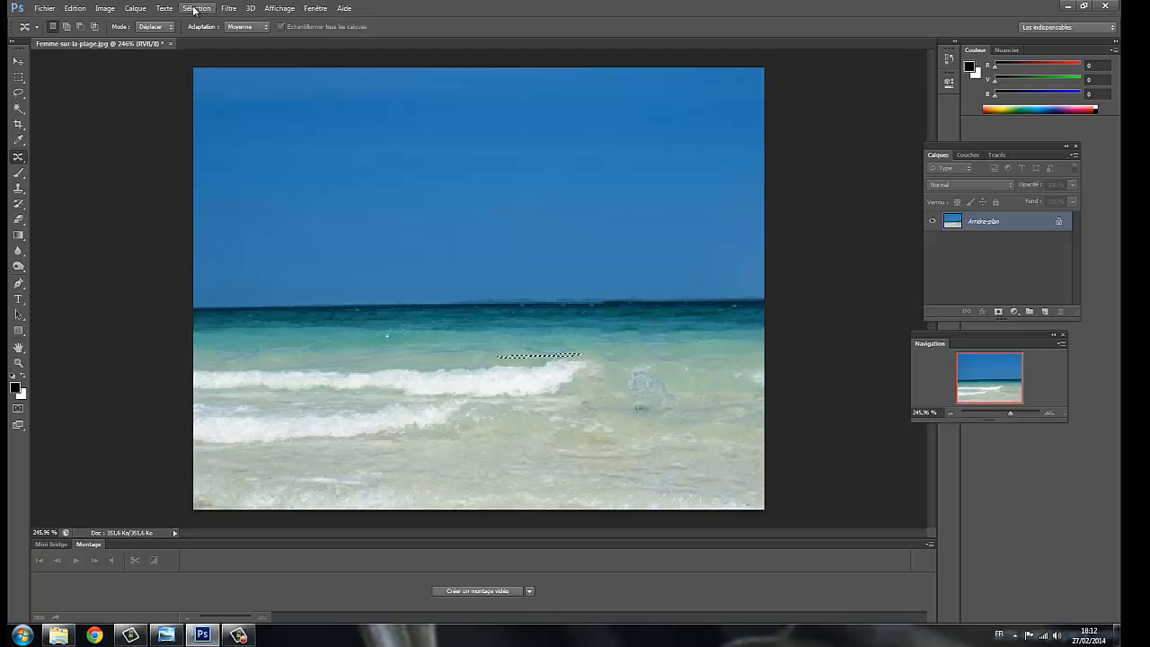
left_click(75, 8)
left_click(94, 21)
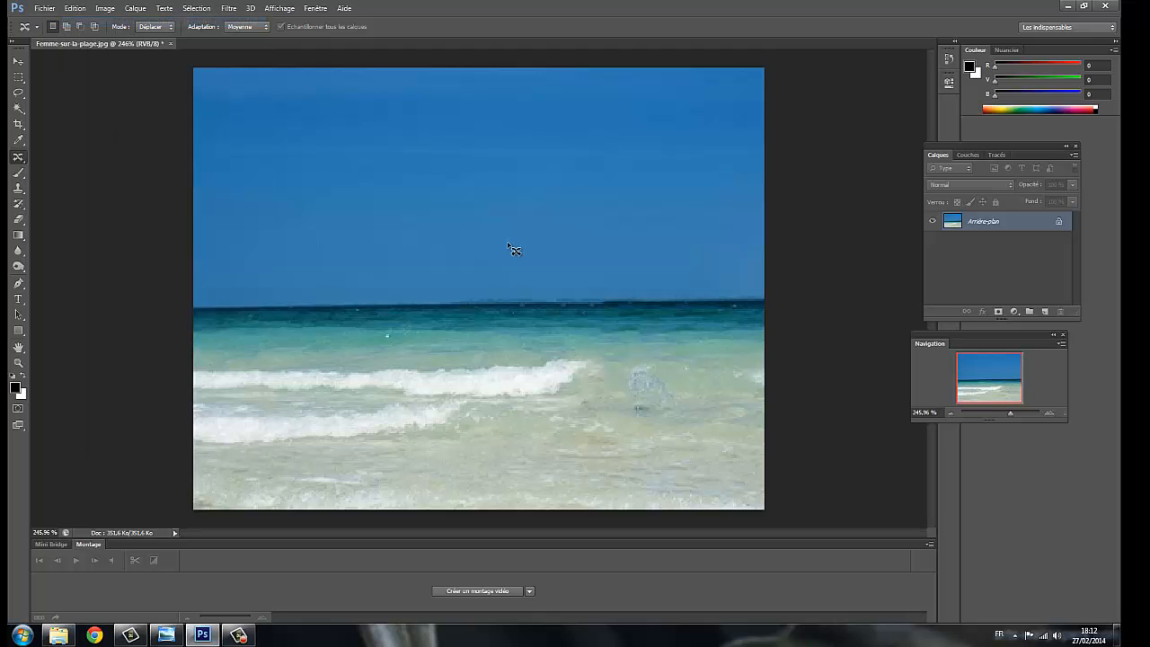
Outline the right end of the upper wave, move it right over the leftover splash with content-aware move, and deselect.
mouse_move(460, 347)
left_mouse_down()
mouse_move(599, 354)
mouse_move(603, 405)
mouse_move(489, 413)
mouse_move(465, 344)
left_mouse_up()
left_click_drag(536, 380, 616, 376)
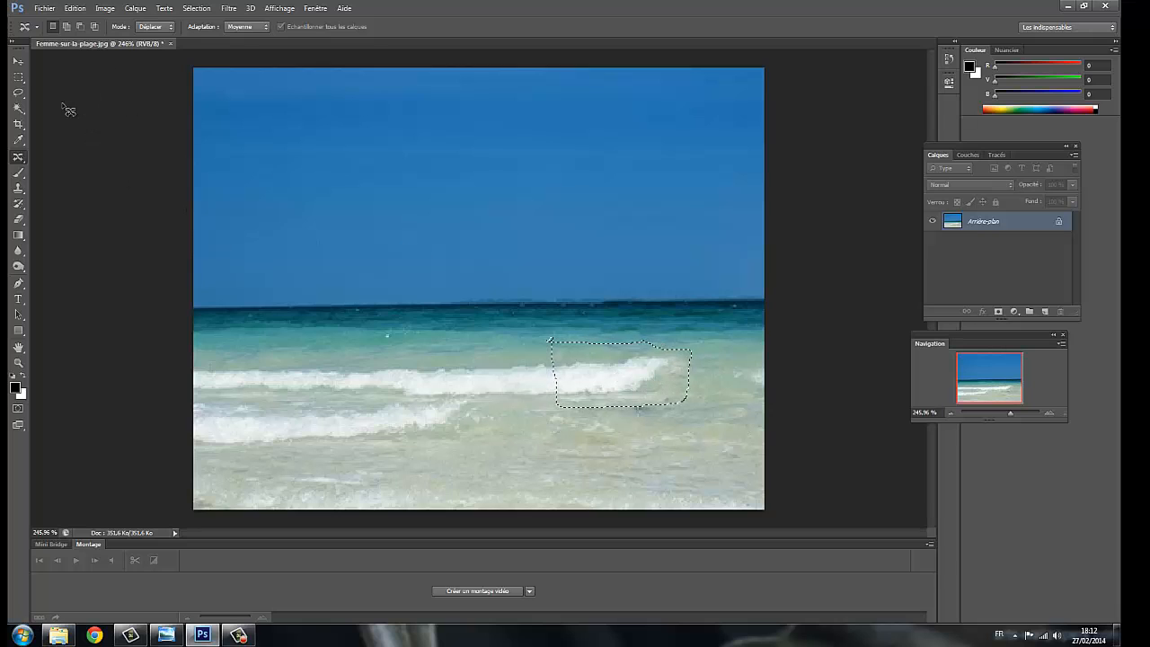
left_click(18, 61)
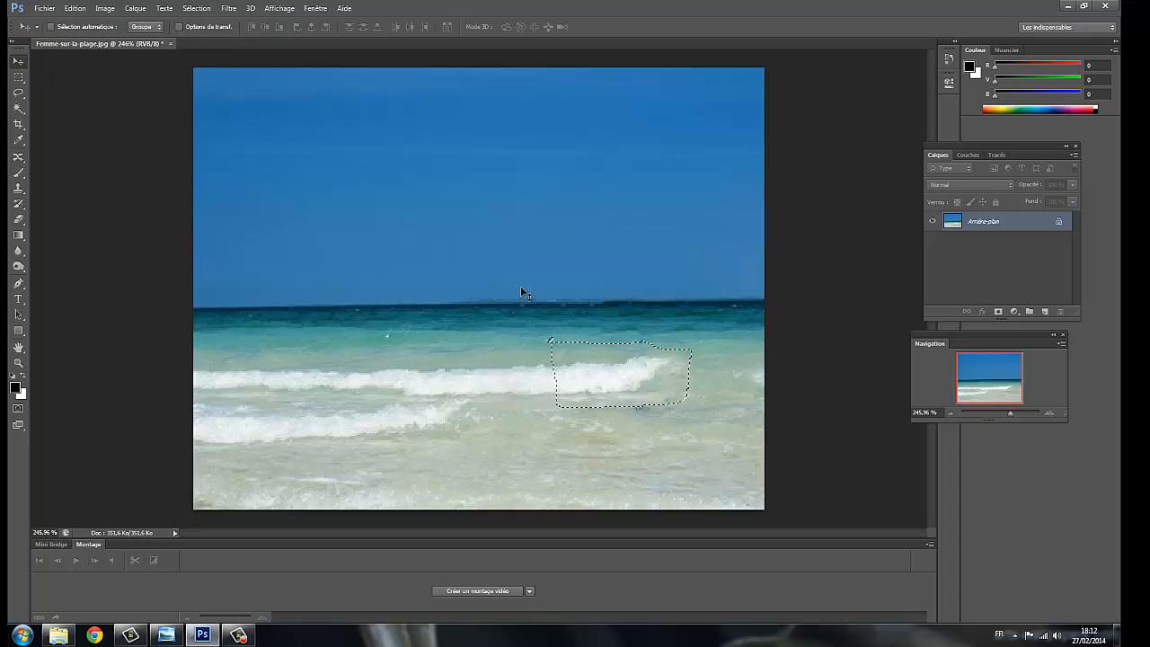
left_click(197, 8)
left_click(208, 33)
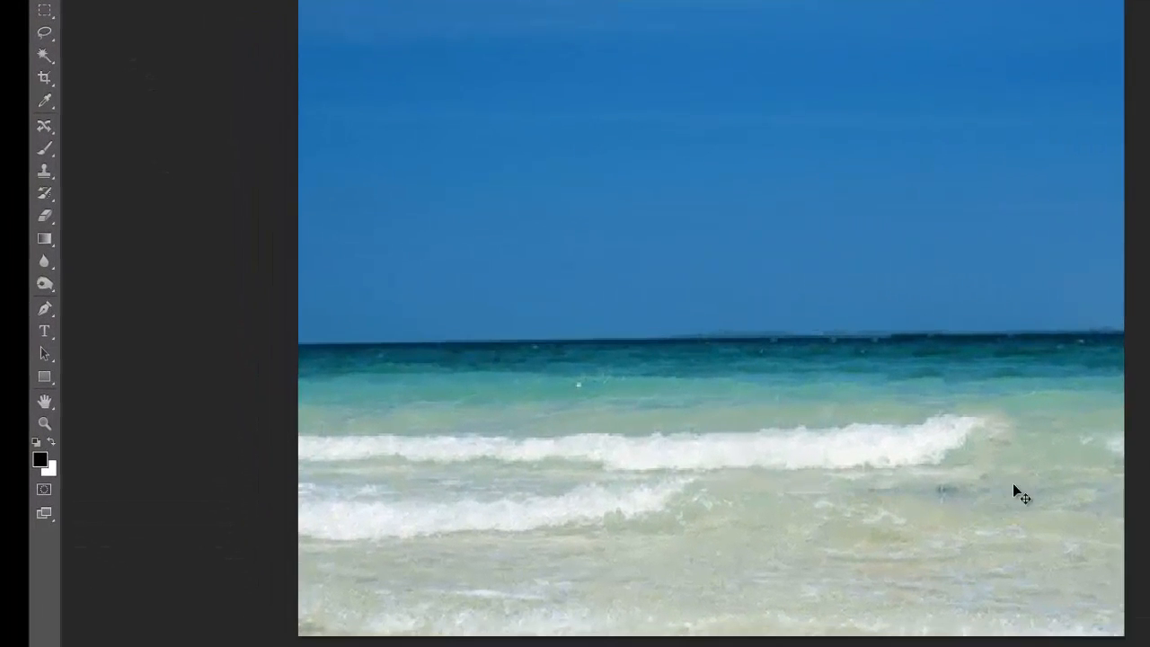
Move the end of the upper wave to the photo's right edge with content-aware move, and deselect.
right_click(52, 134)
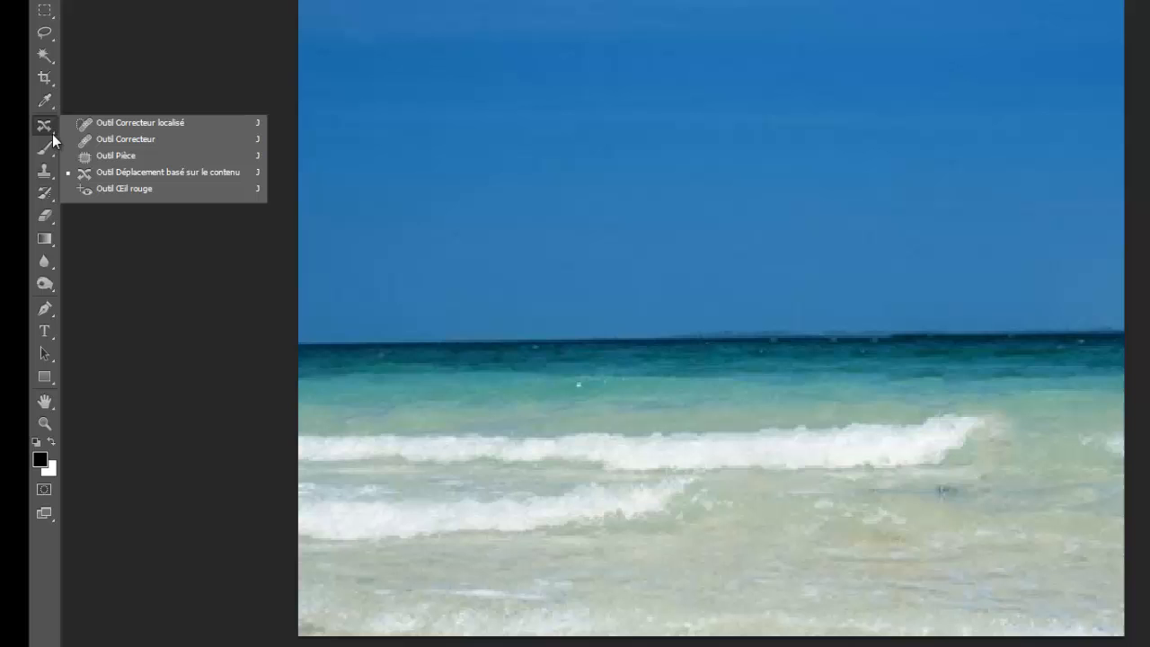
left_click(130, 172)
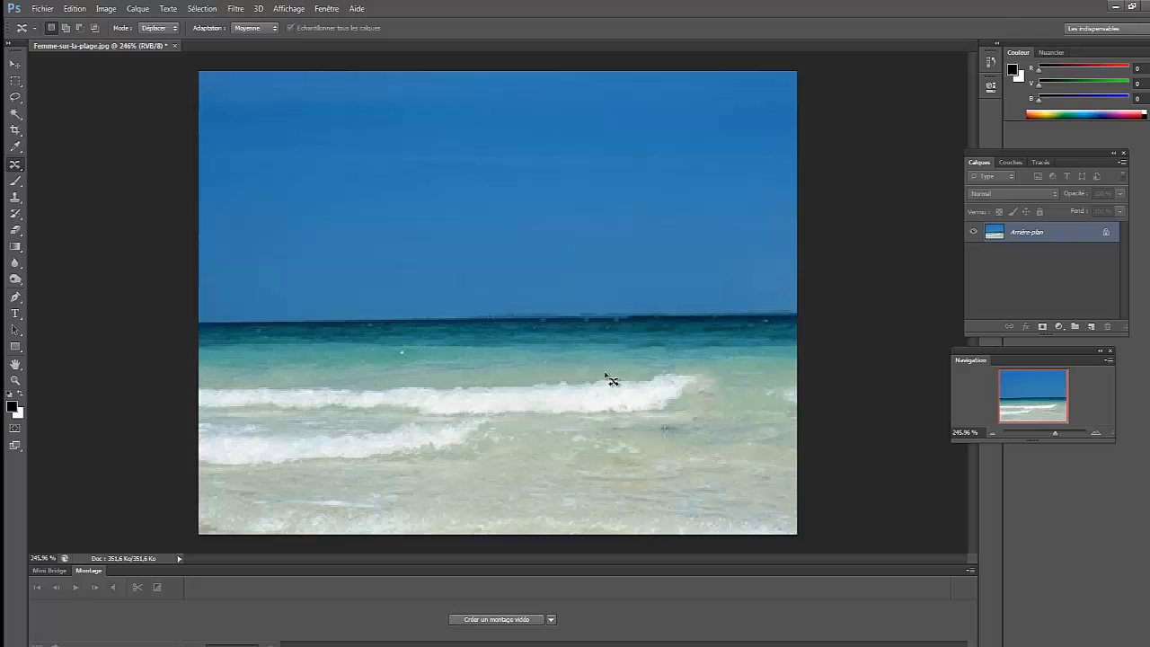
mouse_move(606, 373)
left_mouse_down()
mouse_move(706, 370)
mouse_move(721, 410)
mouse_move(587, 413)
mouse_move(605, 373)
mouse_move(644, 393)
mouse_move(712, 399)
left_mouse_up()
left_click_drag(712, 399, 779, 392)
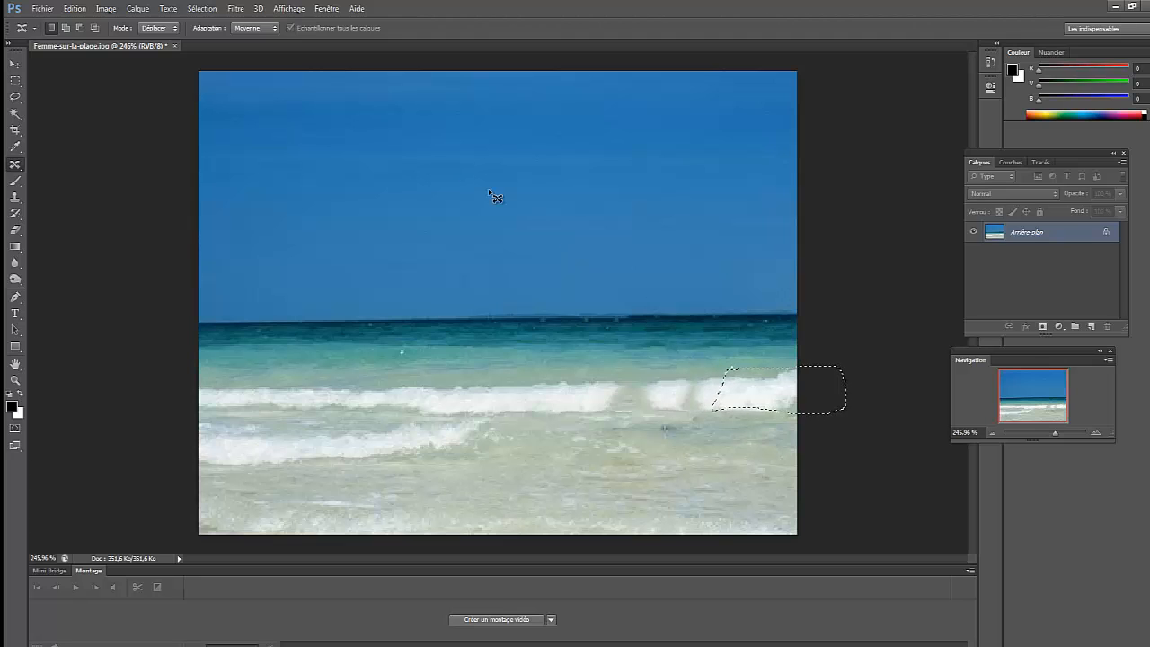
left_click(82, 13)
mouse_move(202, 9)
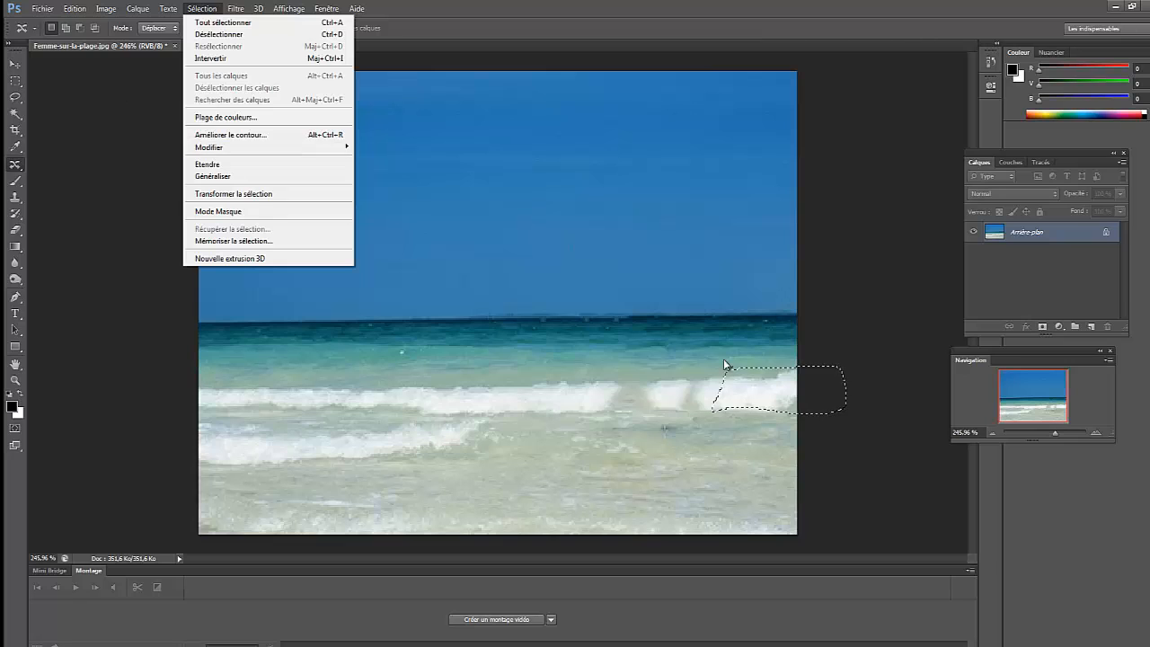
left_click(783, 383)
left_click(15, 64)
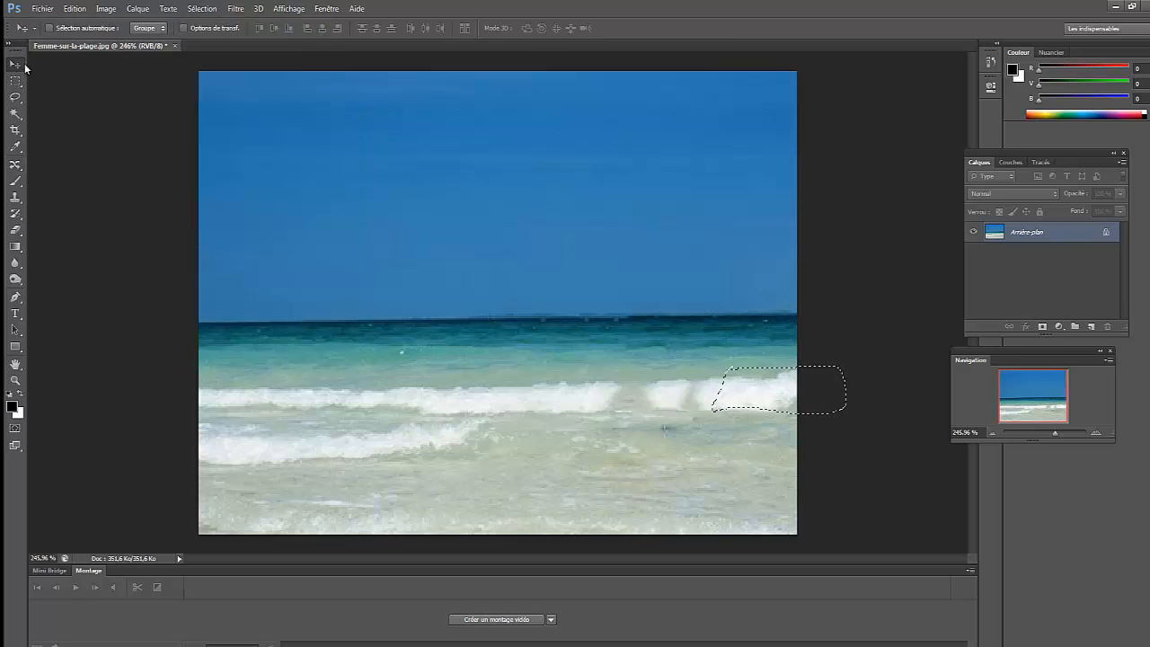
left_click(202, 8)
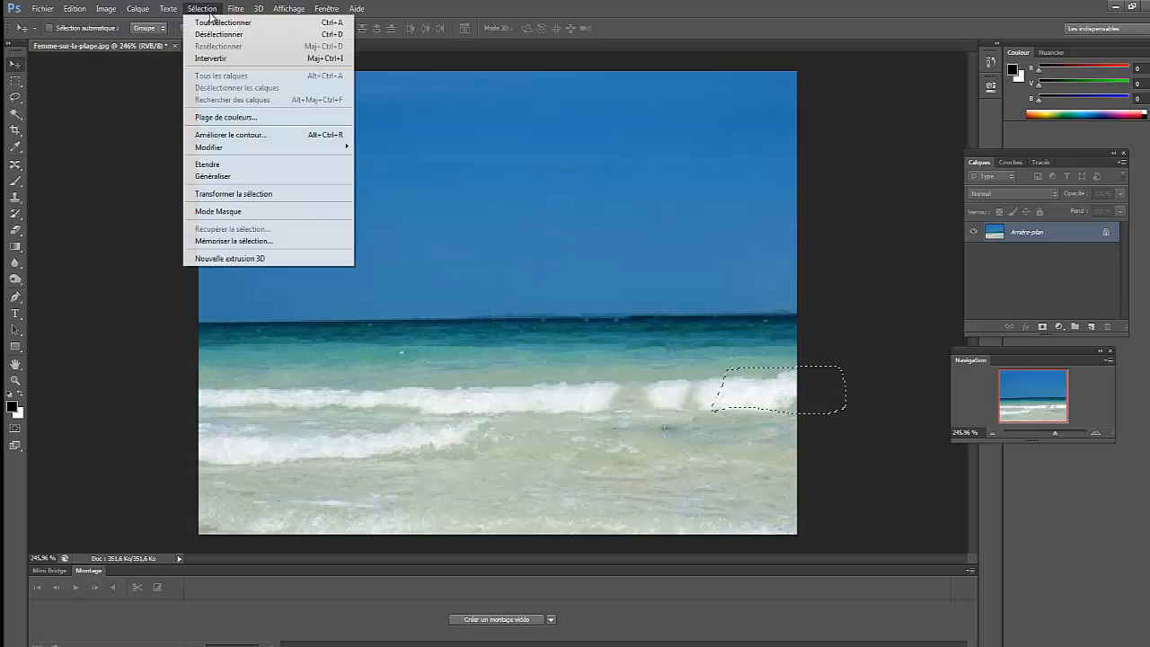
left_click(216, 31)
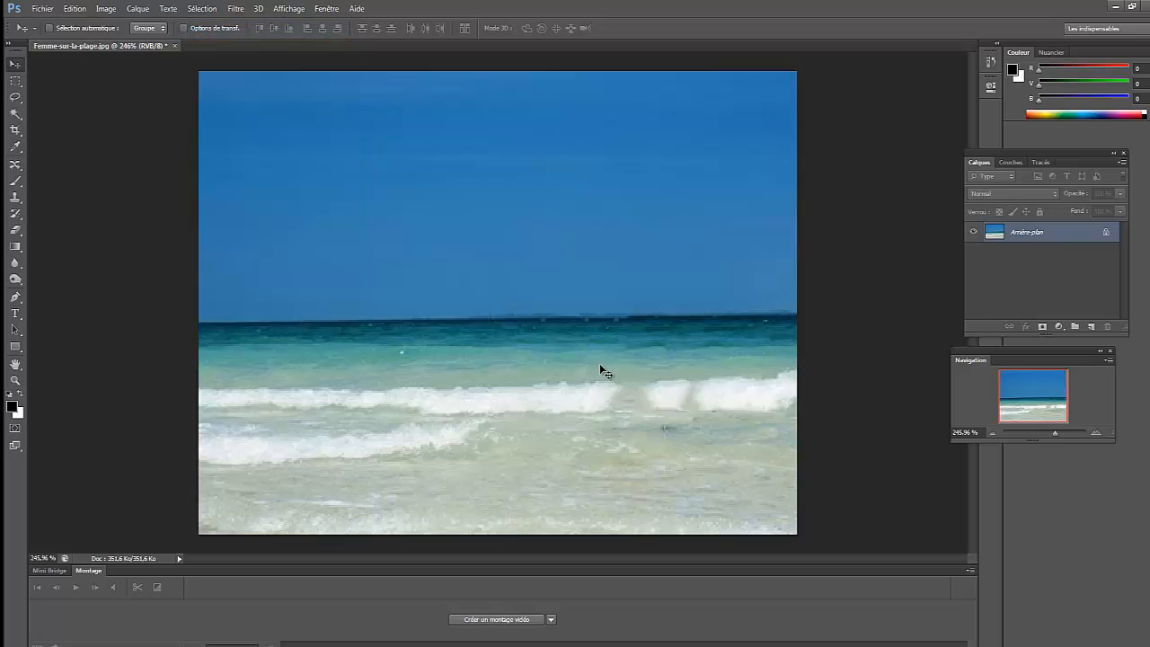
Move a piece of the upper wave right into the gap in the foam with content-aware move, and deselect.
left_click(15, 165)
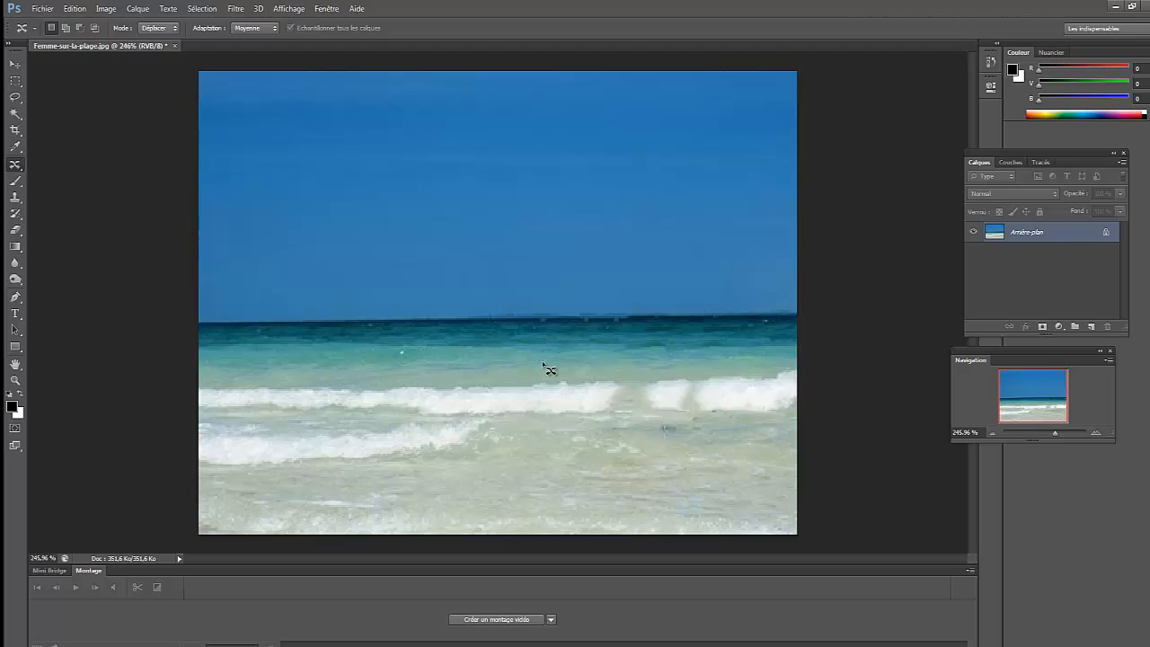
mouse_move(542, 369)
left_mouse_down()
mouse_move(621, 385)
mouse_move(624, 395)
mouse_move(602, 419)
mouse_move(540, 409)
mouse_move(548, 371)
mouse_move(633, 397)
left_mouse_up()
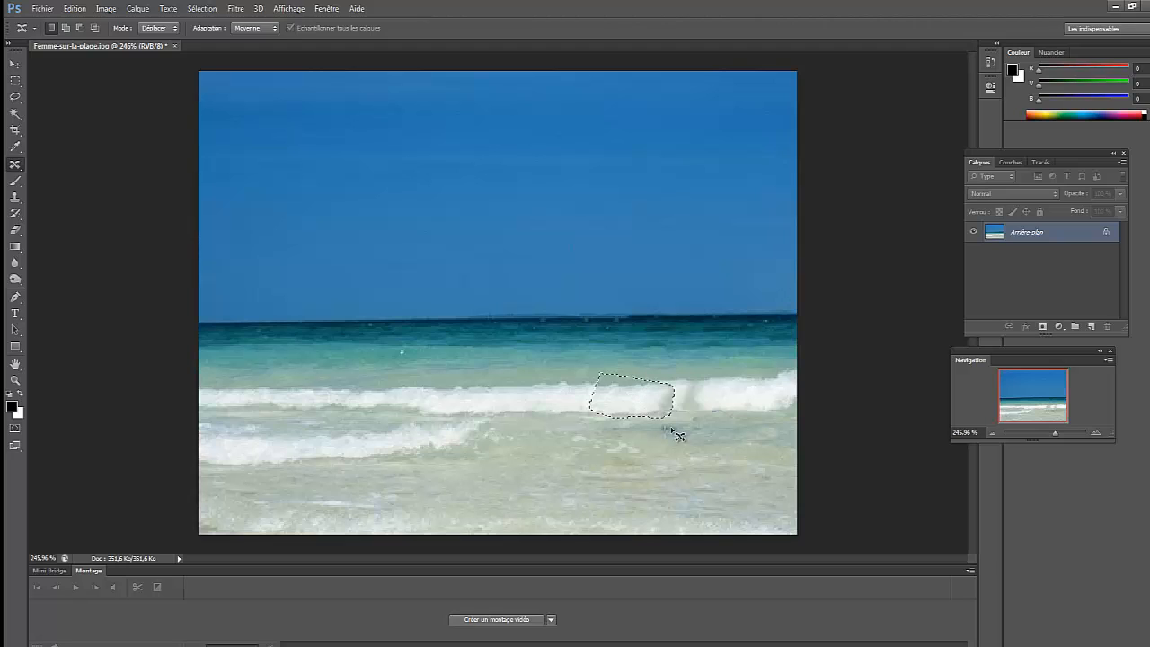
left_click(773, 472)
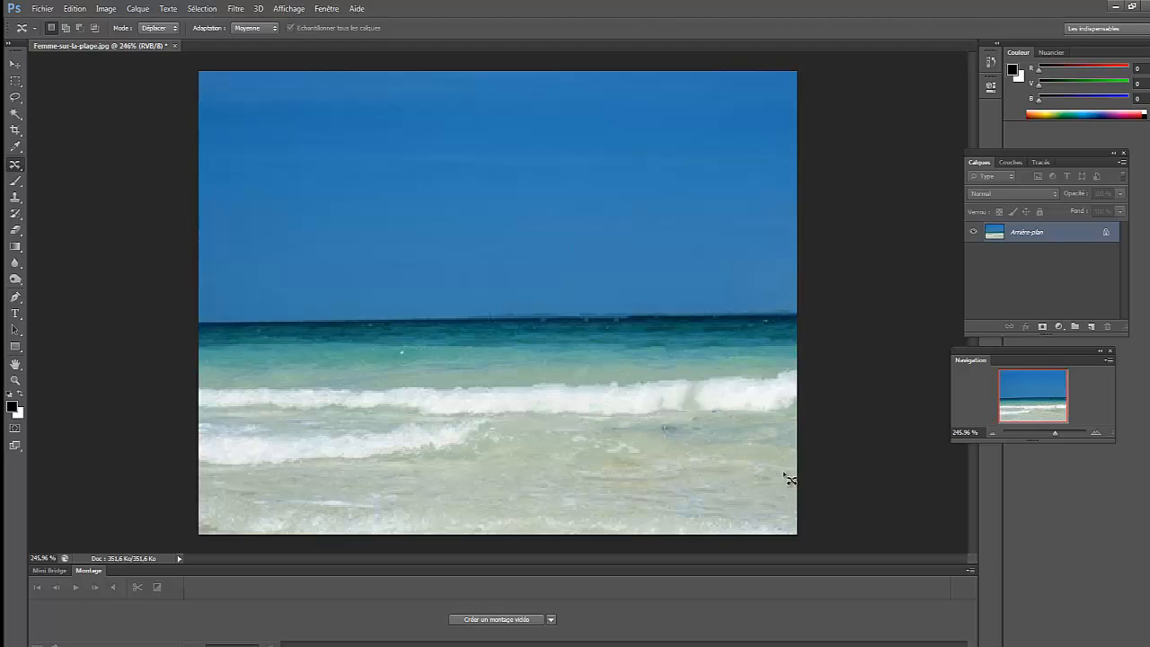